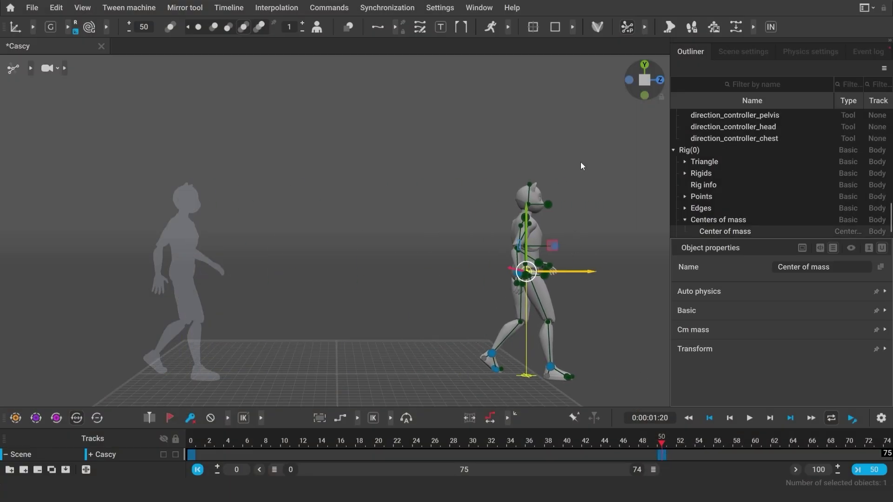
# Step: Fill the Cascy walk's frames 0–50 with AI in-betweens and play it from the start
pyautogui.click(771, 27)
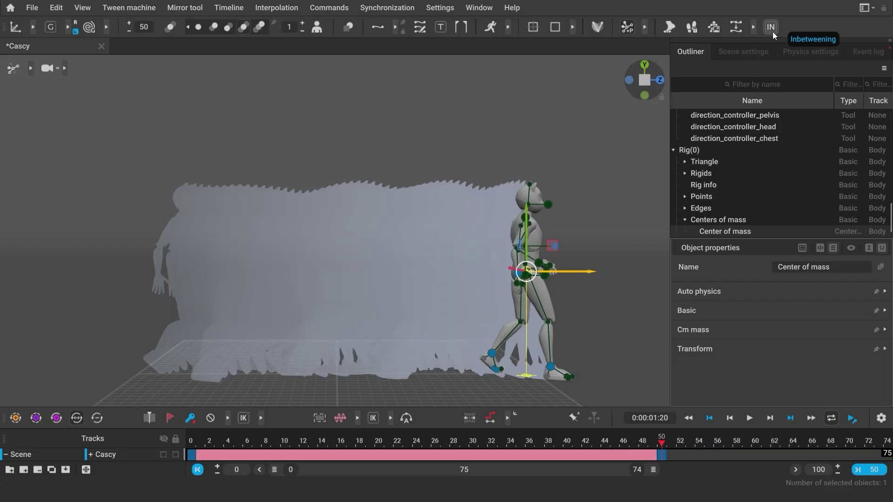
pyautogui.click(751, 420)
pyautogui.click(754, 424)
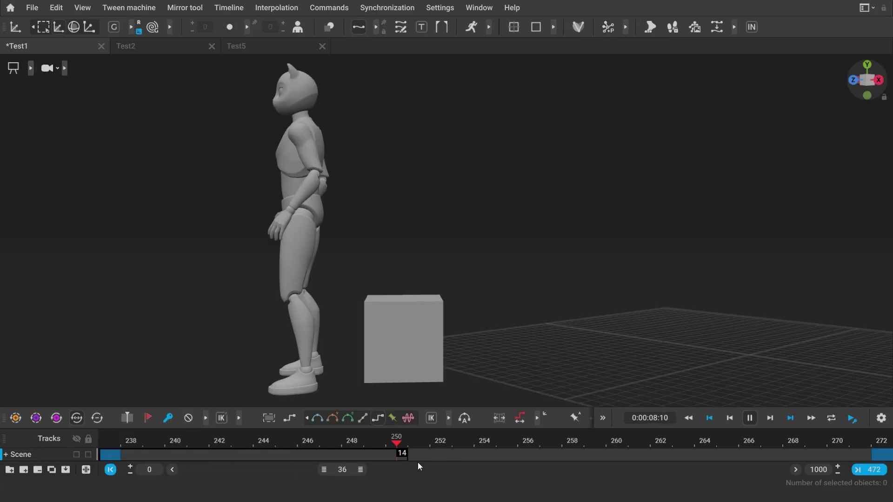
# Step: Apply AI in-betweening to the Test1 animation and play it back for a Bezier comparison
pyautogui.click(751, 27)
pyautogui.click(749, 418)
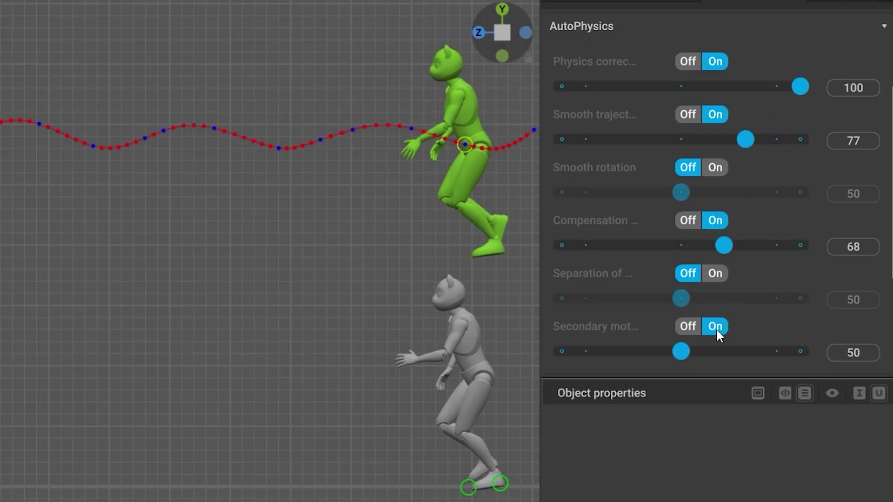
# Step: Raise the run scene's Secondary motion slider, then settle it at 61
pyautogui.moveTo(681, 351); pyautogui.dragTo(708, 351)
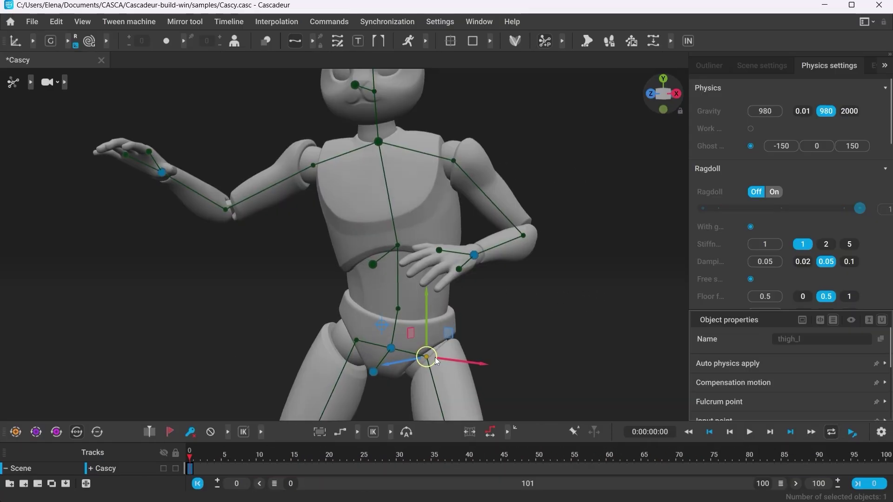
# Step: Repose Cascy by adjusting the thigh and swinging the left arm out, then select the left hand
pyautogui.moveTo(434, 358)
pyautogui.mouseDown()
pyautogui.moveTo(416, 287)
pyautogui.moveTo(433, 360)
pyautogui.mouseUp()
pyautogui.moveTo(433, 360); pyautogui.dragTo(417, 379, button='right')
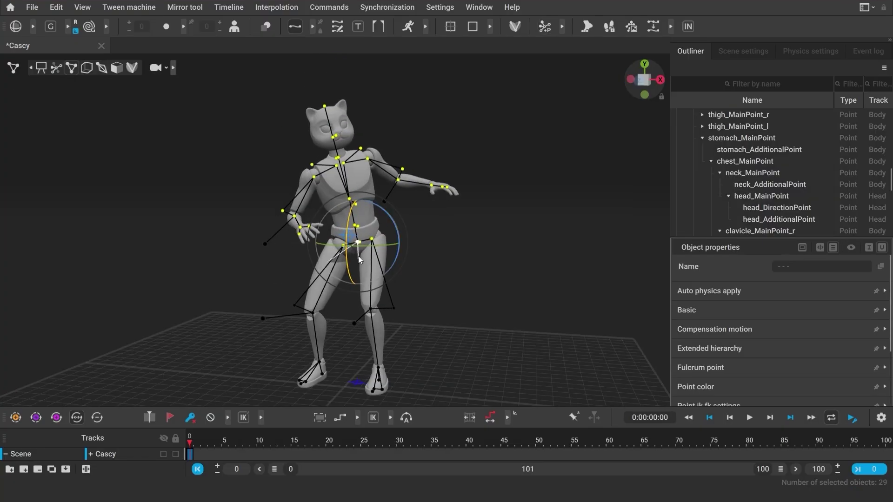
pyautogui.moveTo(418, 200); pyautogui.dragTo(398, 109)
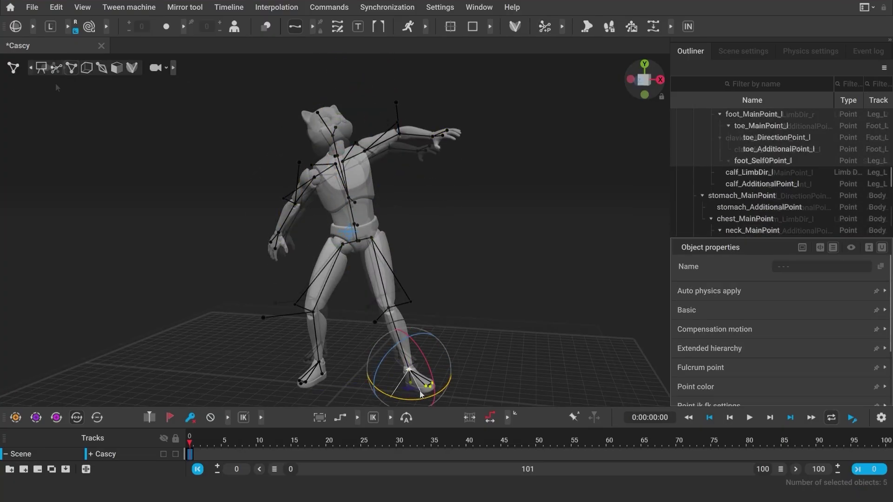
pyautogui.click(419, 155)
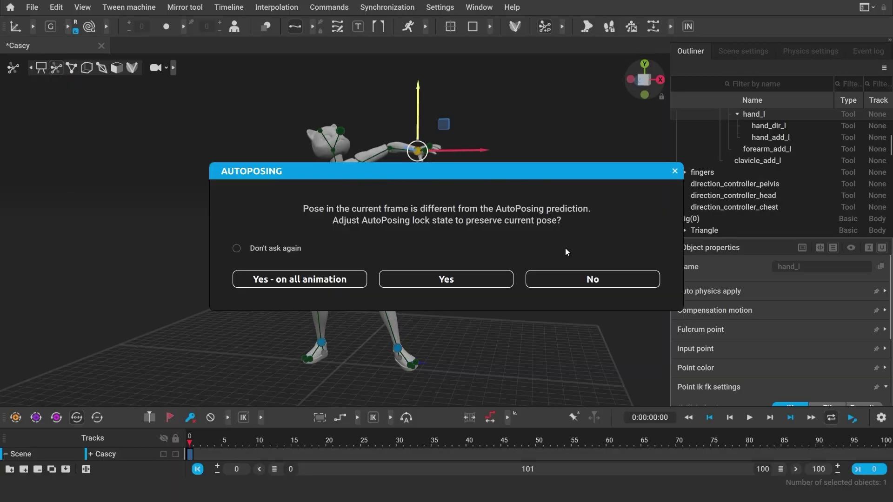
# Step: Preserve the current pose with AutoPosing locks and reposition the left hand out to the side
pyautogui.click(443, 281)
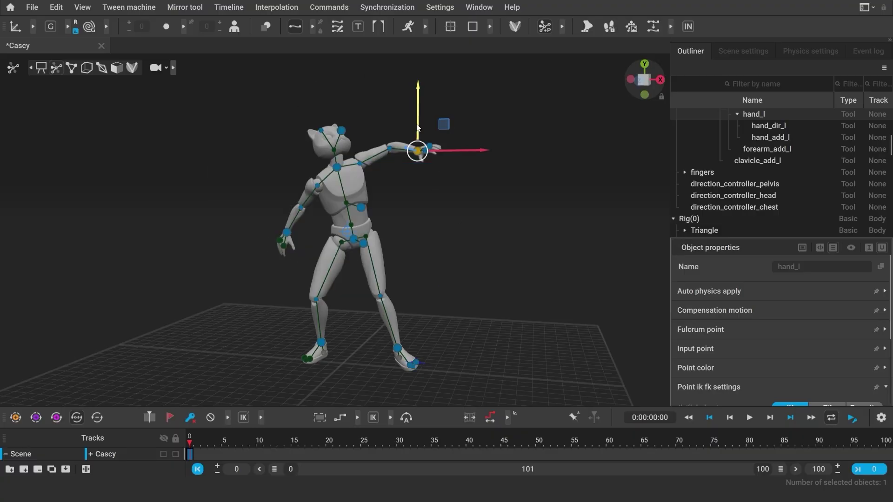
pyautogui.moveTo(410, 143); pyautogui.dragTo(413, 168)
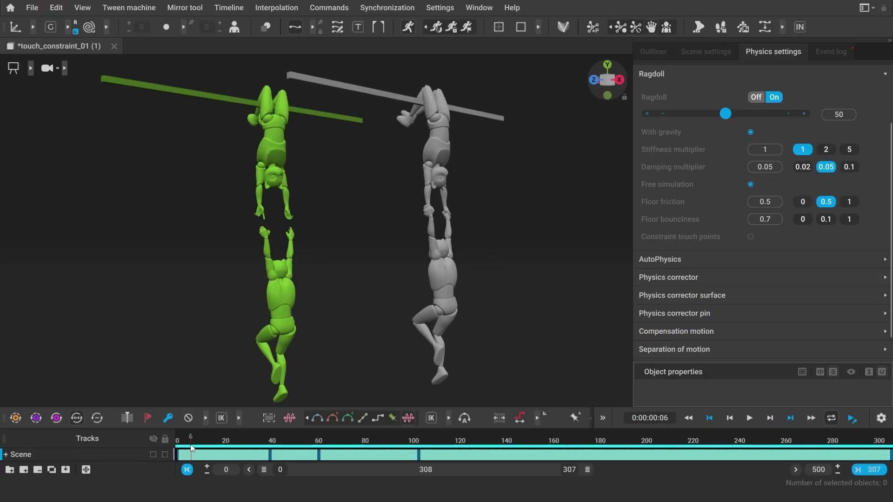
# Step: Enable Constraint touch points for the ragdoll and play the hanging figures' simulation
pyautogui.click(750, 237)
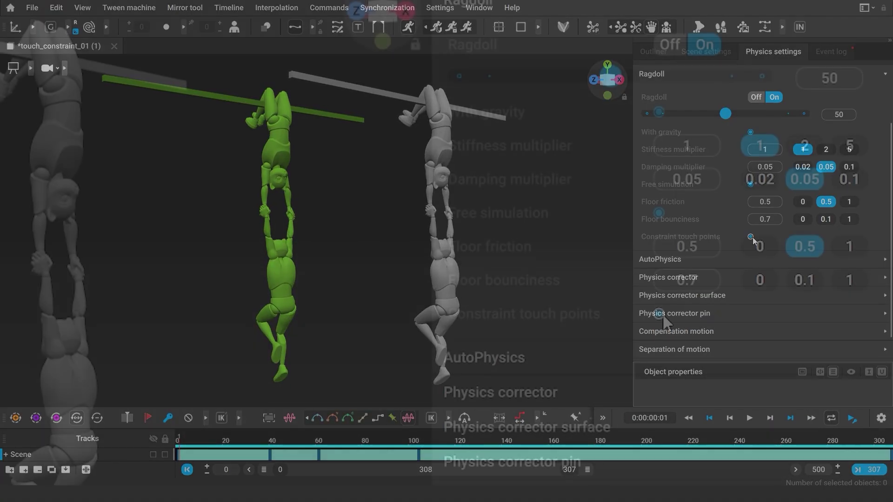
pyautogui.press('space')
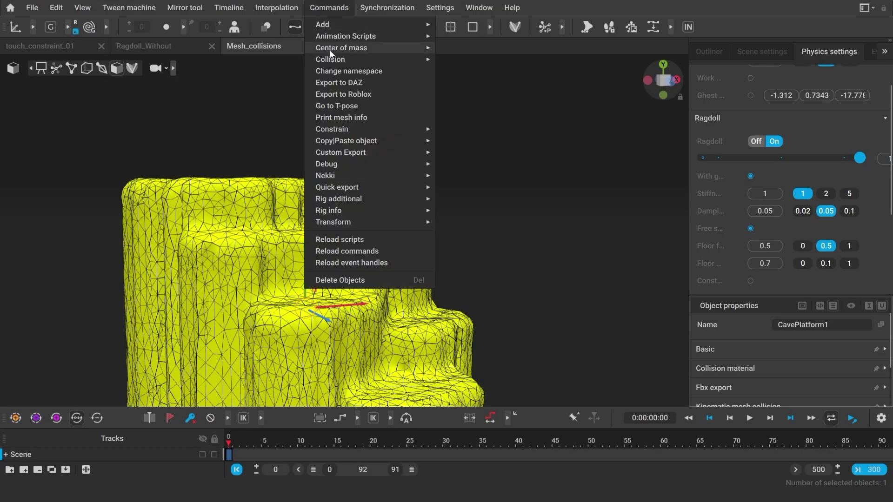
# Step: Add the cave platform mesh as a kinematic collision mesh
pyautogui.moveTo(337, 59)
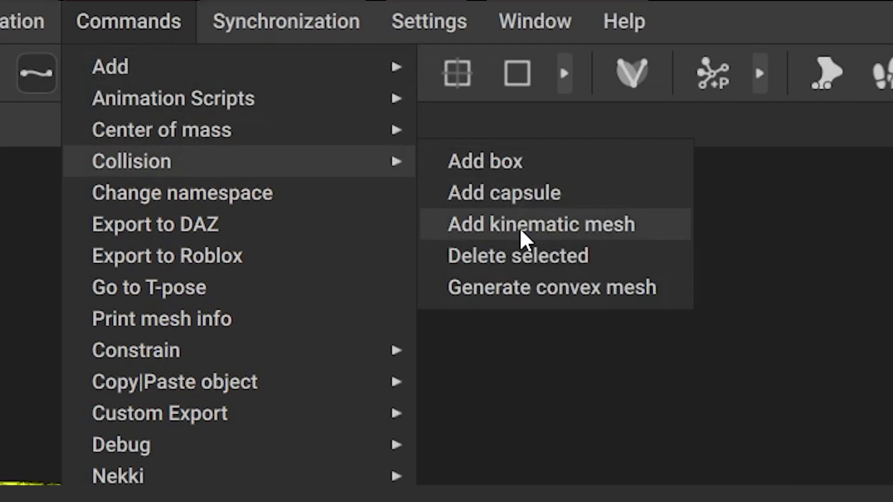
pyautogui.click(520, 228)
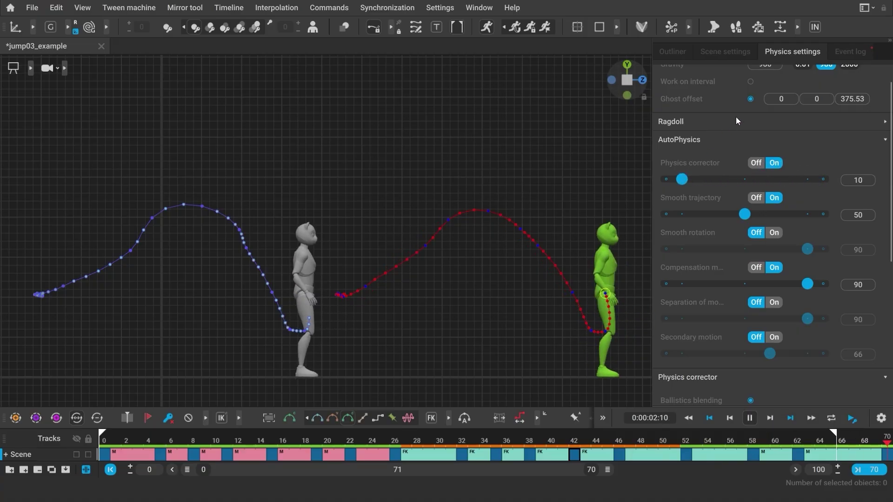
# Step: Turn off Ghost offset to overlay the physics ghost, then scrub the jump from frame 21 to 47
pyautogui.click(751, 98)
pyautogui.click(103, 442)
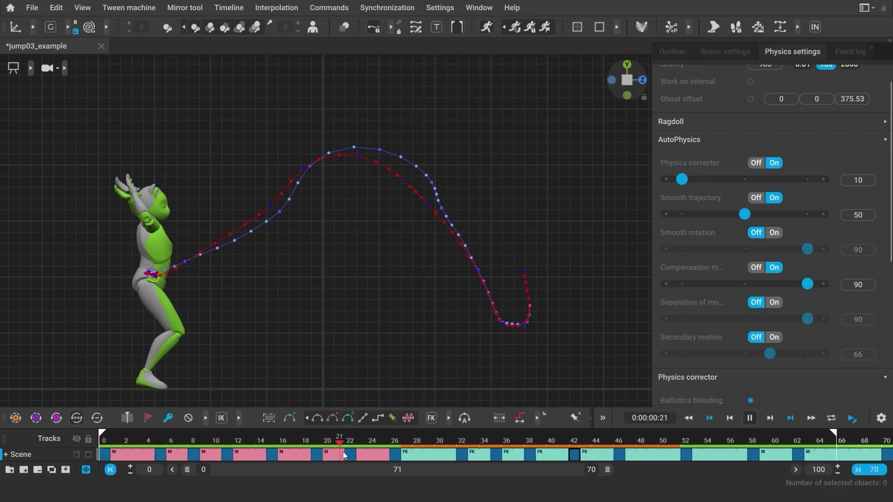
pyautogui.moveTo(344, 456); pyautogui.dragTo(776, 456)
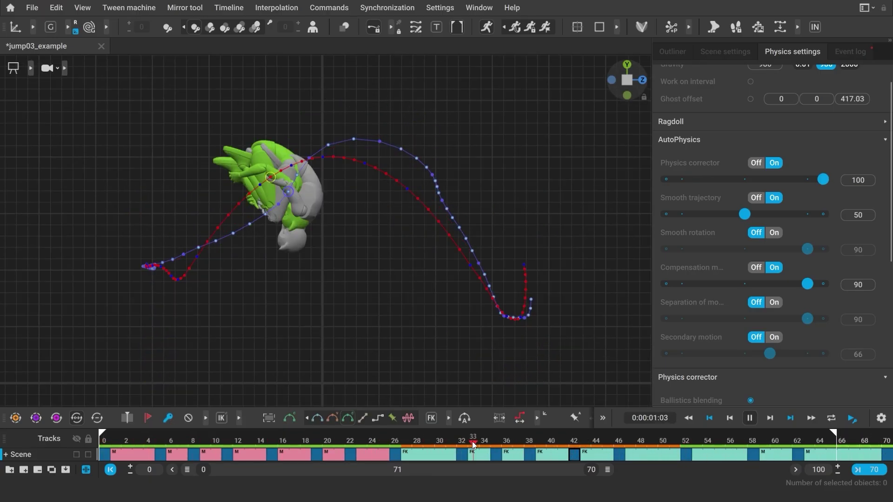
# Step: Advance through the jump and make frame 42 a physics priority frame
pyautogui.moveTo(472, 443); pyautogui.dragTo(576, 447)
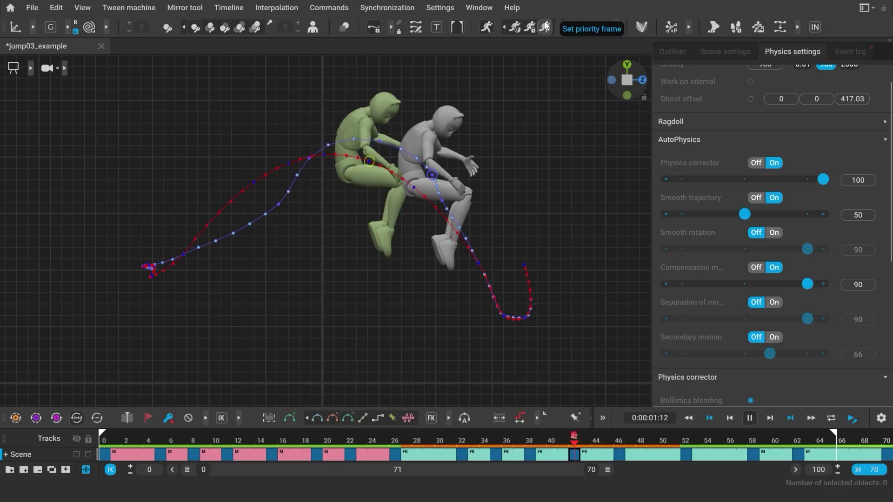
pyautogui.click(546, 27)
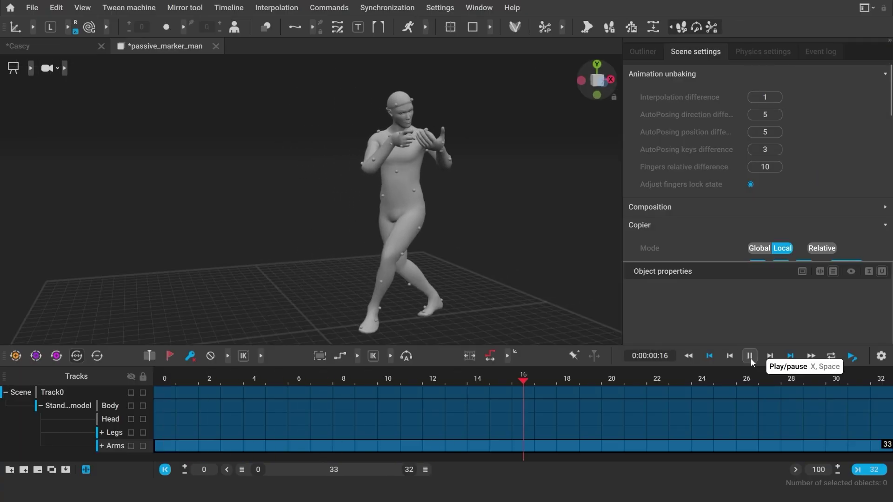
# Step: Unbake the passive_marker_man's Arms track into editable keyframes across frames 0–32
pyautogui.click(651, 31)
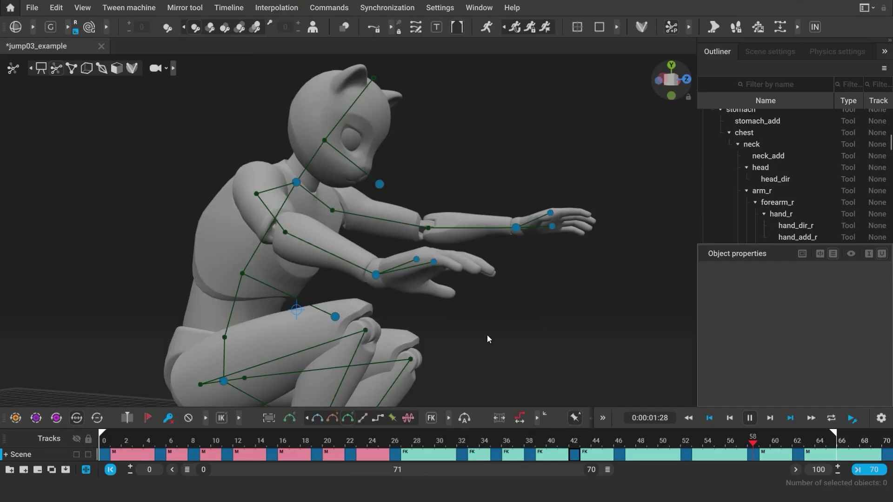
# Step: Set the rotation pivot at the shoulder and rotate the right arm upward
pyautogui.click(376, 275)
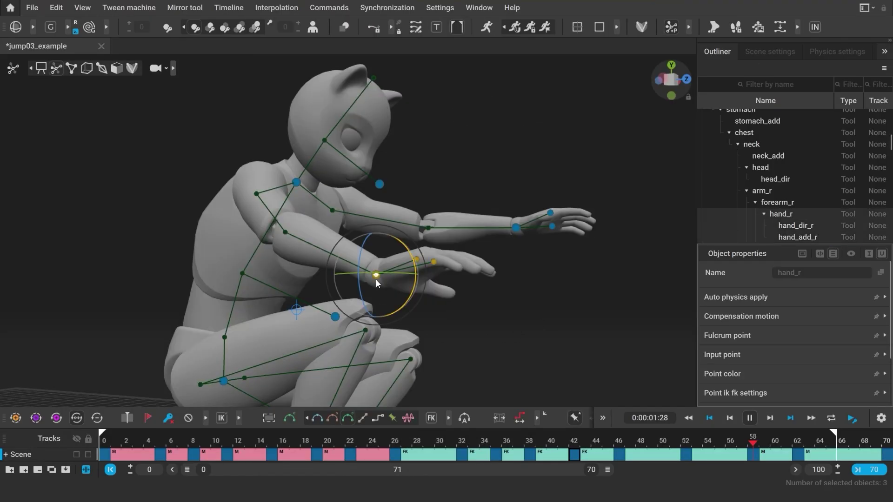
pyautogui.rightClick(258, 196)
pyautogui.click(277, 308)
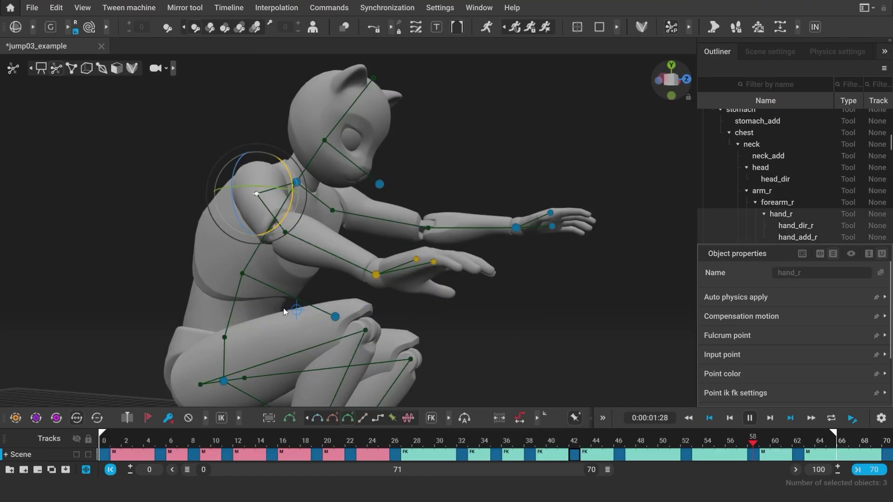
pyautogui.moveTo(275, 238); pyautogui.dragTo(279, 229)
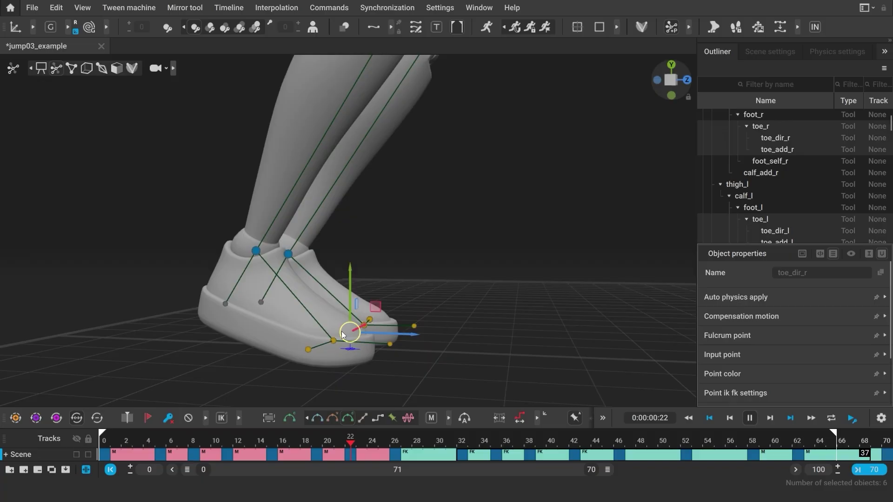
# Step: In the Cascy scene, bring up the foot points' context menus, then step forward to frame 35
pyautogui.rightClick(344, 333)
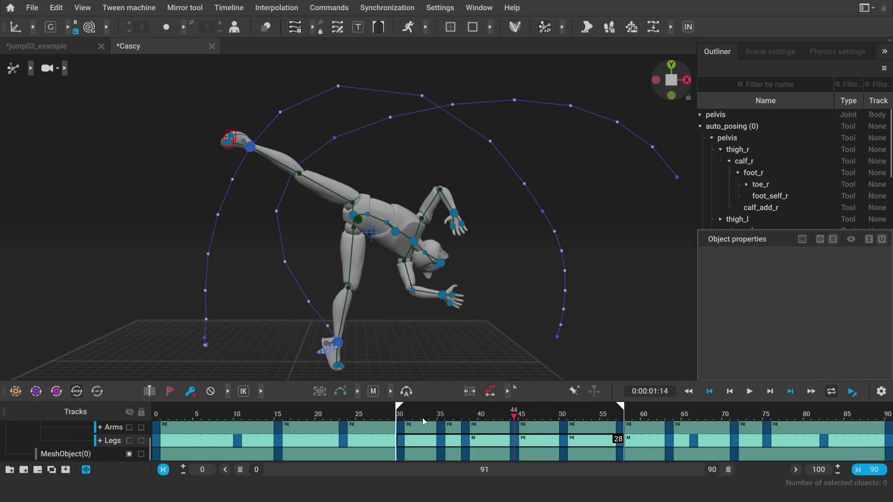
pyautogui.rightClick(654, 148)
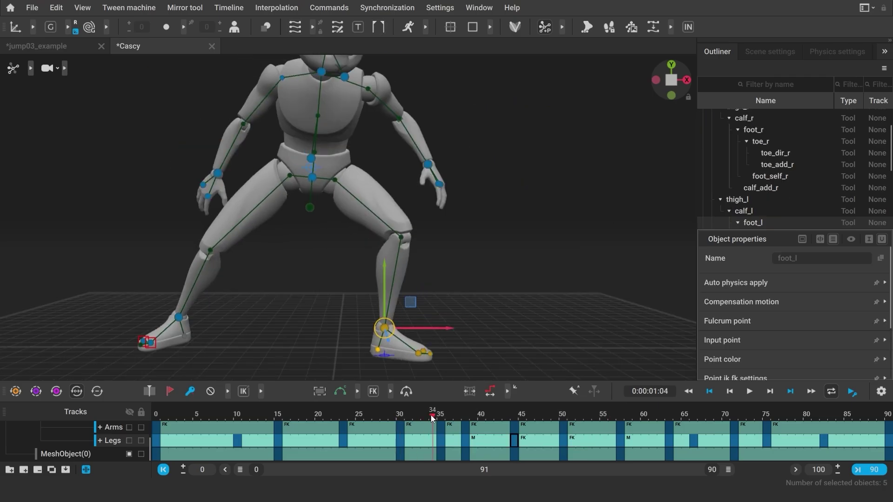
pyautogui.rightClick(385, 335)
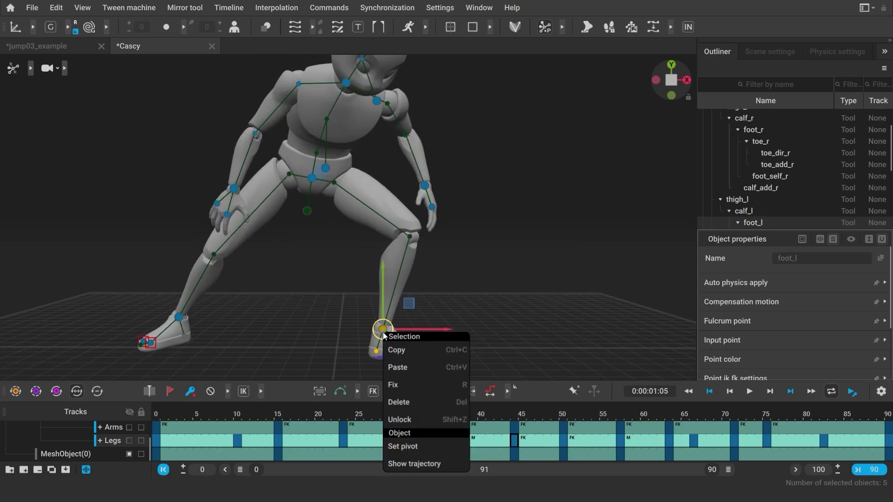
pyautogui.click(403, 420)
pyautogui.rightClick(396, 319)
pyautogui.press('Escape')
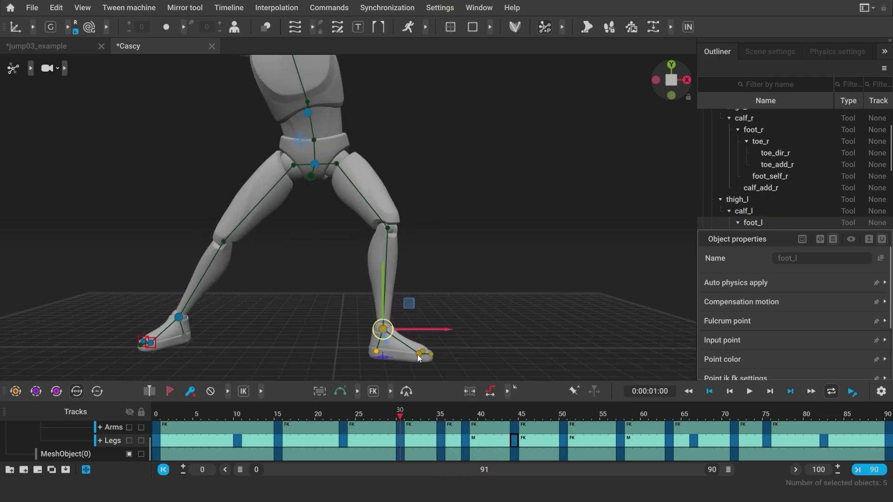
pyautogui.press('Right')
pyautogui.press('Right')
pyautogui.press('Right')
pyautogui.press('Right')
pyautogui.press('Right')
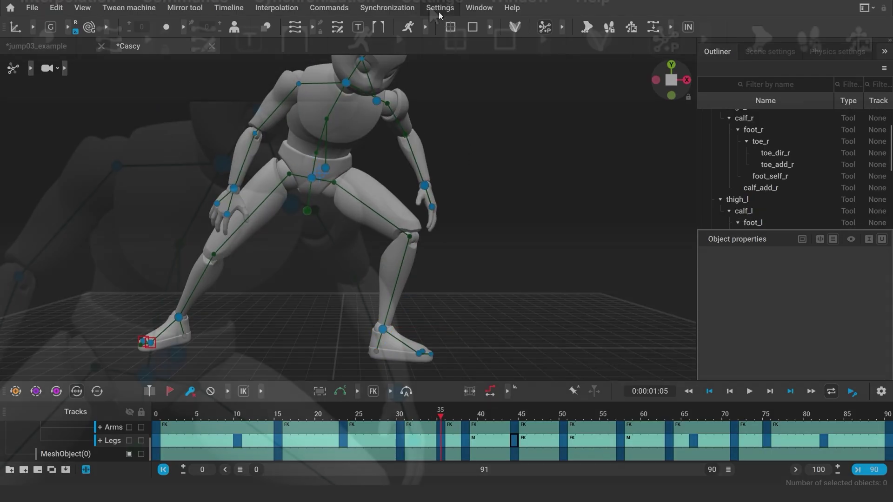
# Step: Look over the Viewport Input Settings from the Settings menu, then close them
pyautogui.click(440, 7)
pyautogui.click(450, 48)
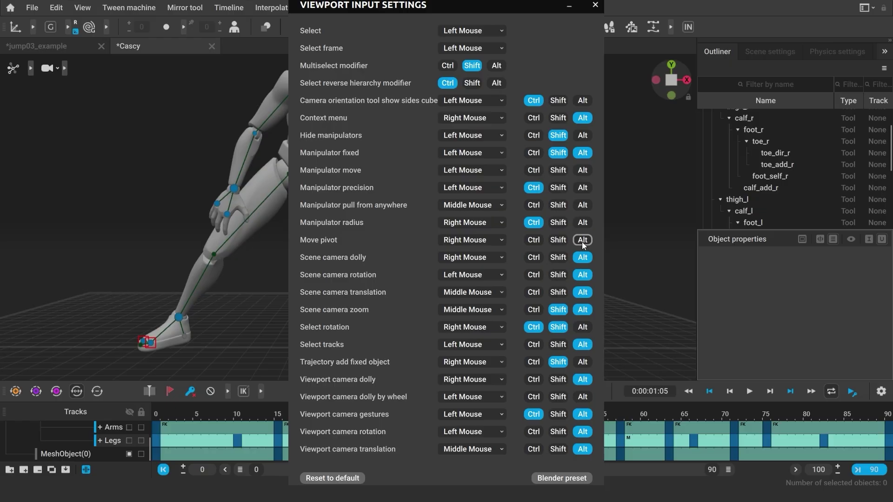
pyautogui.click(595, 5)
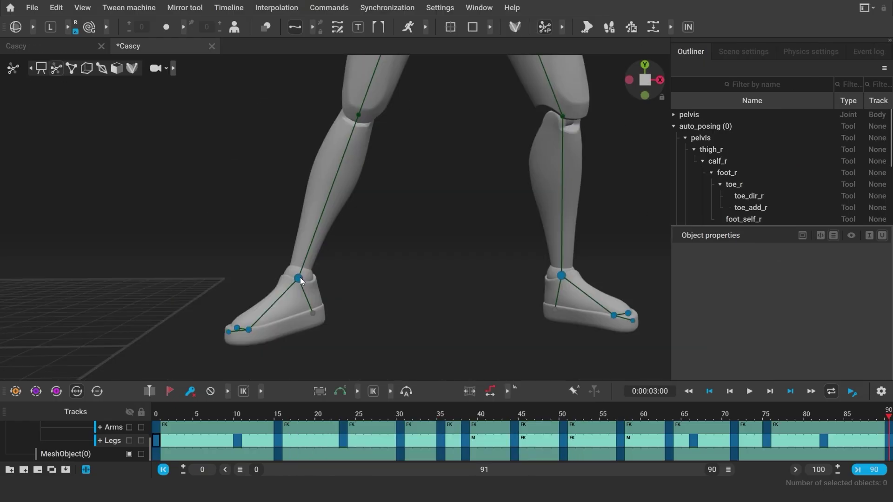
# Step: Select the right foot controller, orbit around the feet, and scroll through the news feed
pyautogui.click(300, 278)
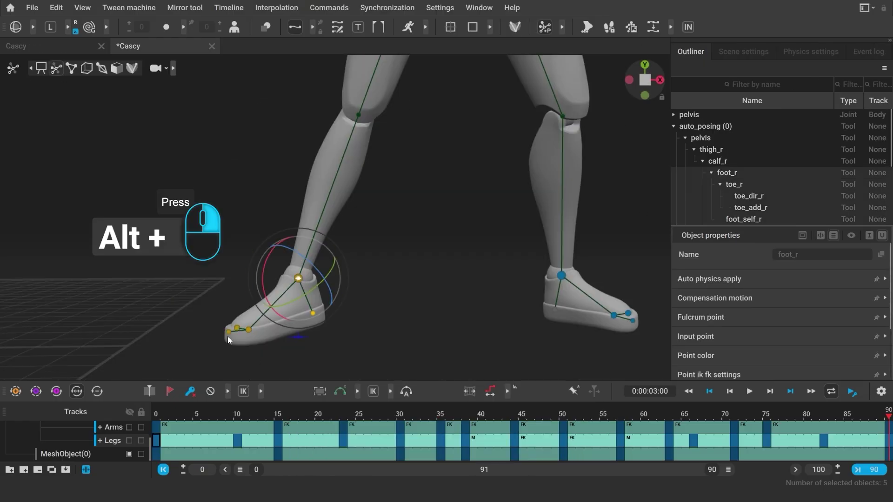
pyautogui.keyDown('alt'); pyautogui.moveTo(227, 336); pyautogui.dragTo(191, 313, button='right'); pyautogui.keyUp('alt')
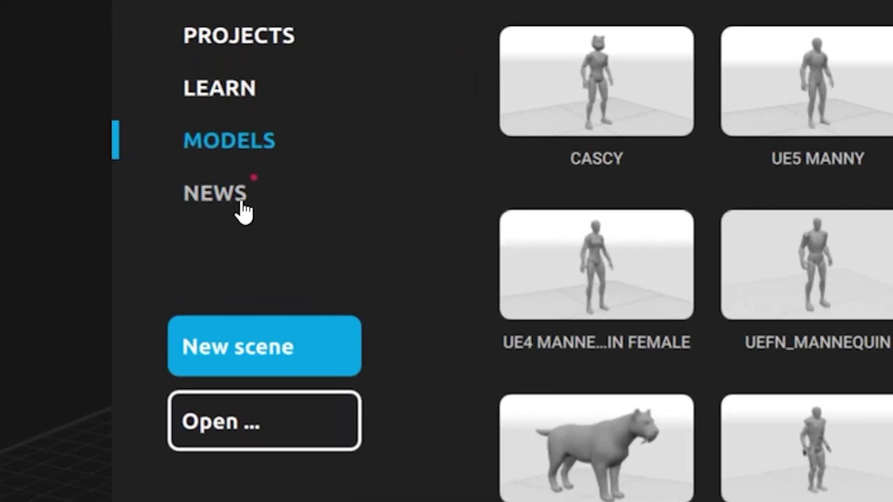
pyautogui.click(241, 205)
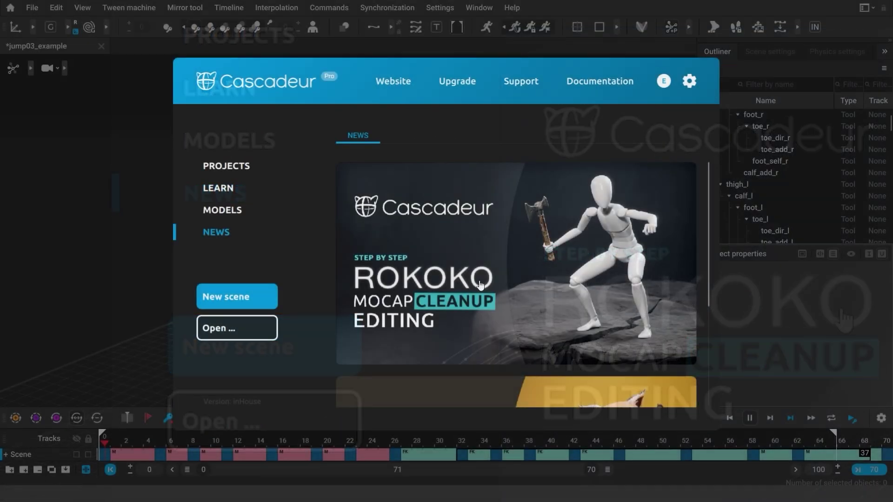
pyautogui.scroll(-2, 589, 280)
pyautogui.scroll(-3, 589, 284)
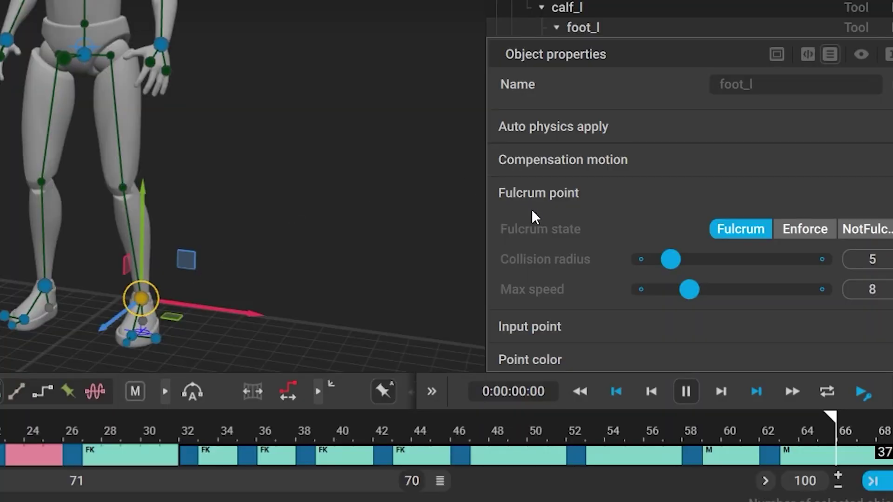
pyautogui.moveTo(543, 231)
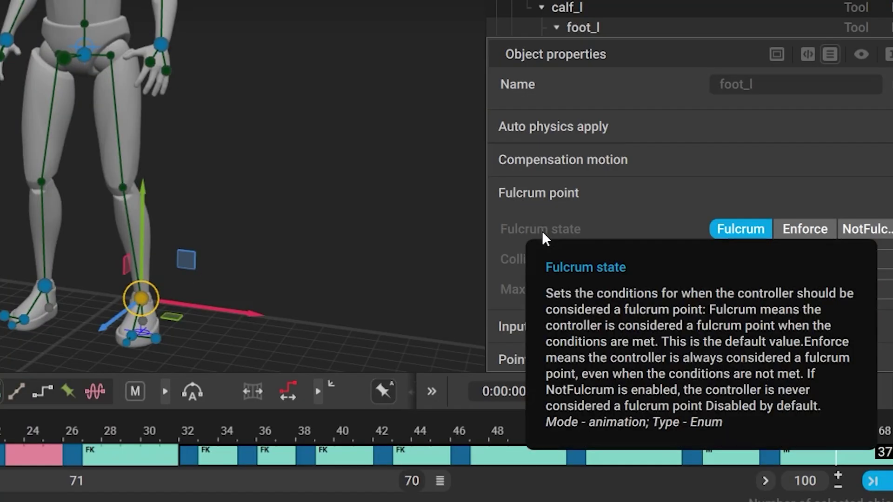